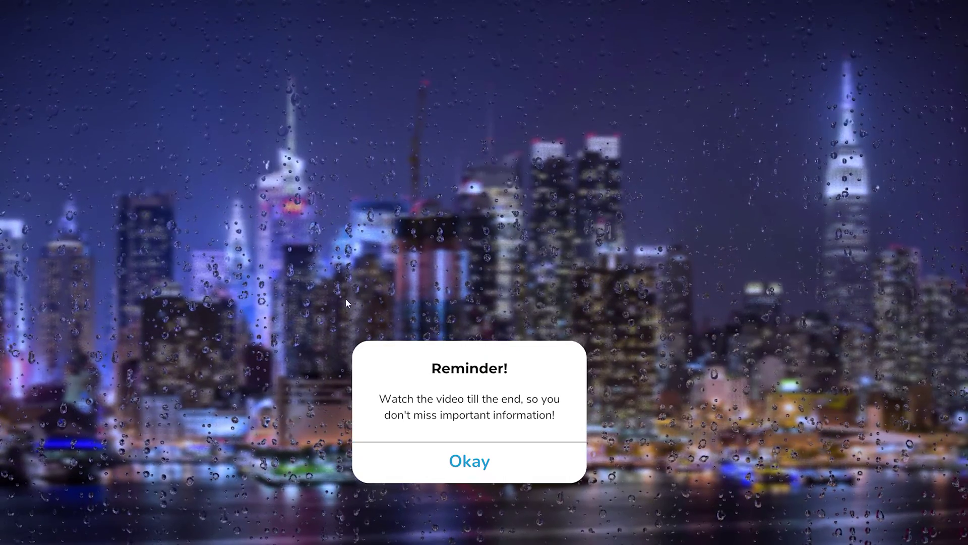
- Search Windows for 'roblox player' and open the Roblox Player shortcut's file location
{"action": "mouse_move", "coordinate": [361, 536]}
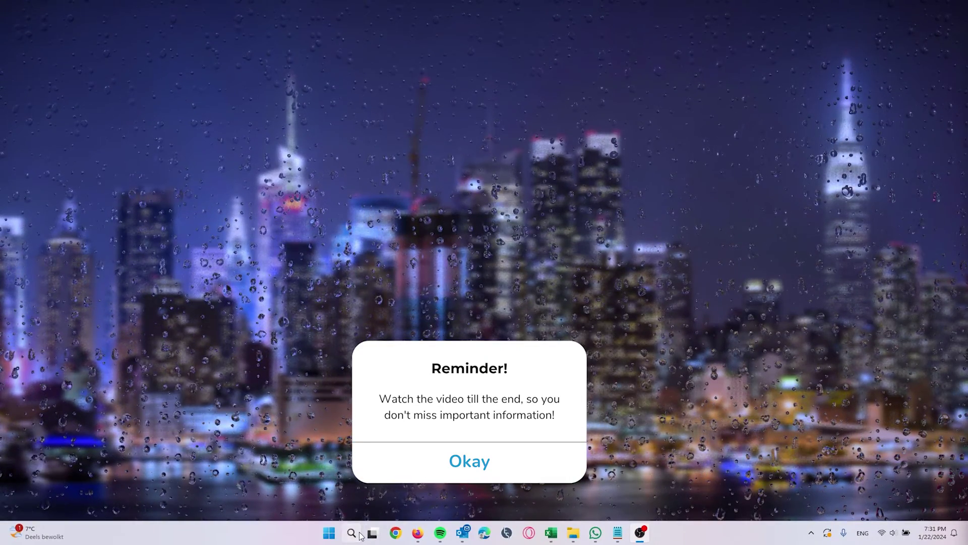
{"action": "left_click", "coordinate": [361, 535]}
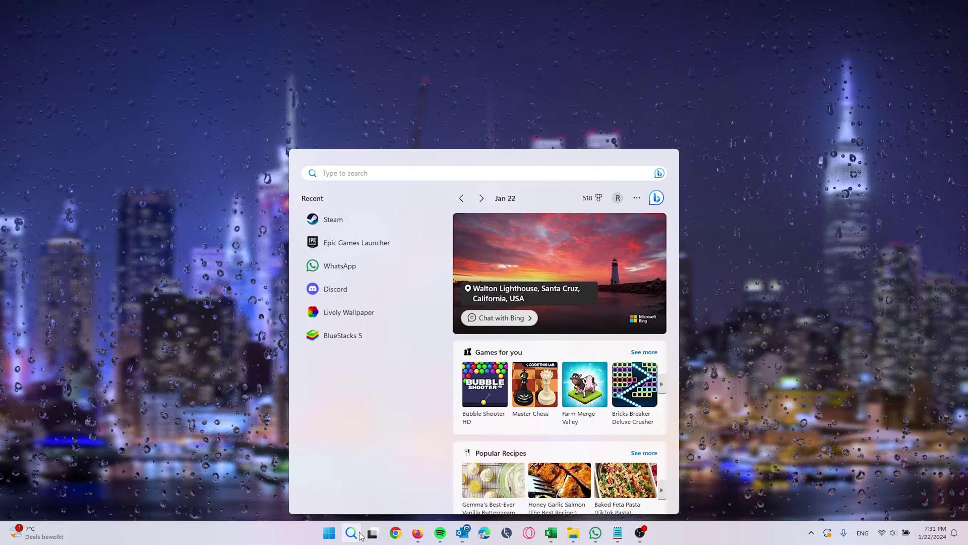
{"action": "type", "text": "roblox player"}
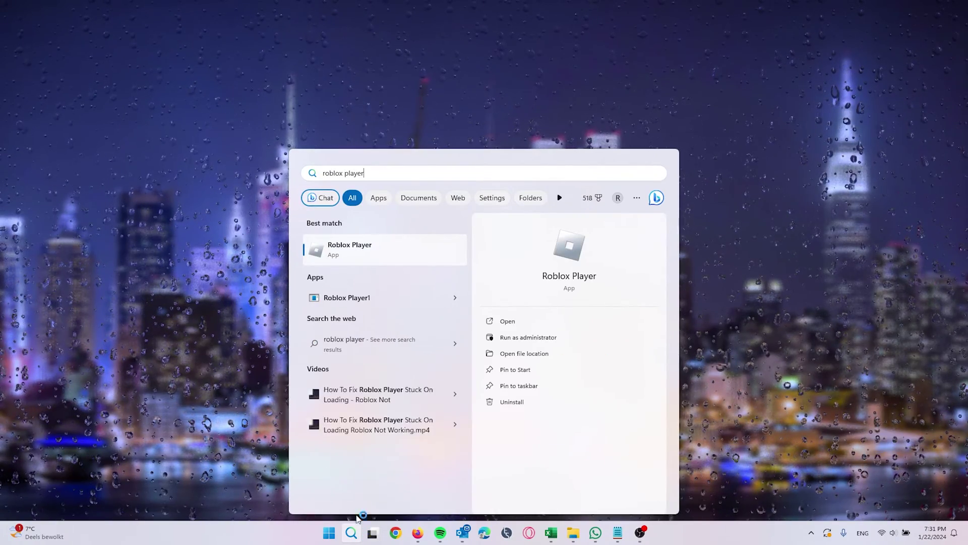
{"action": "right_click", "coordinate": [357, 247]}
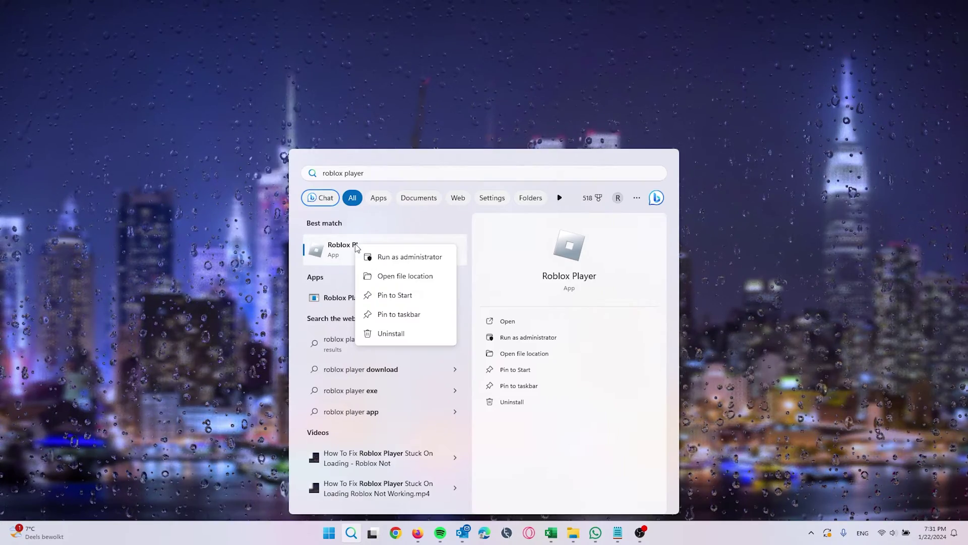
{"action": "left_click", "coordinate": [415, 276]}
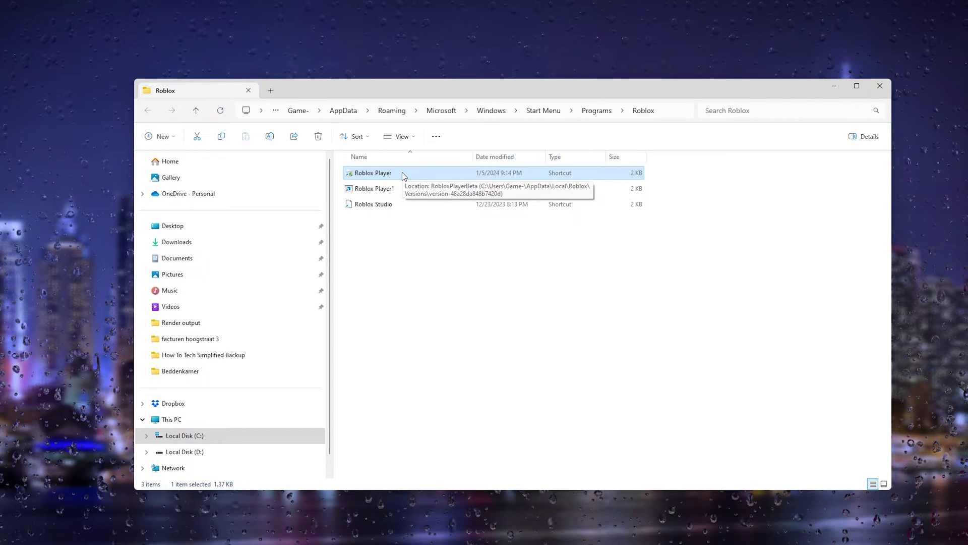
- Follow the Roblox Player shortcut to its version folder and bring up RobloxPlayerBeta.exe's options
{"action": "right_click", "coordinate": [402, 173]}
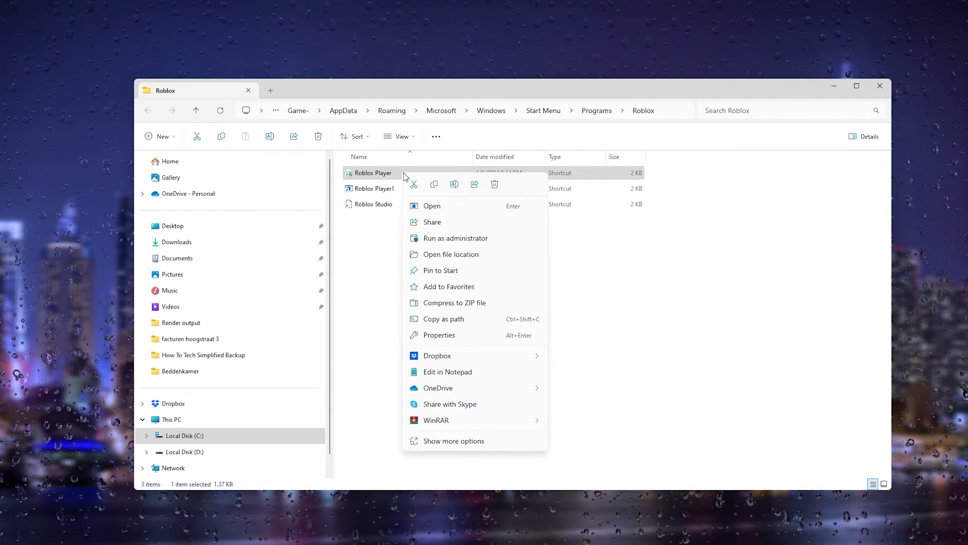
{"action": "left_click", "coordinate": [470, 254]}
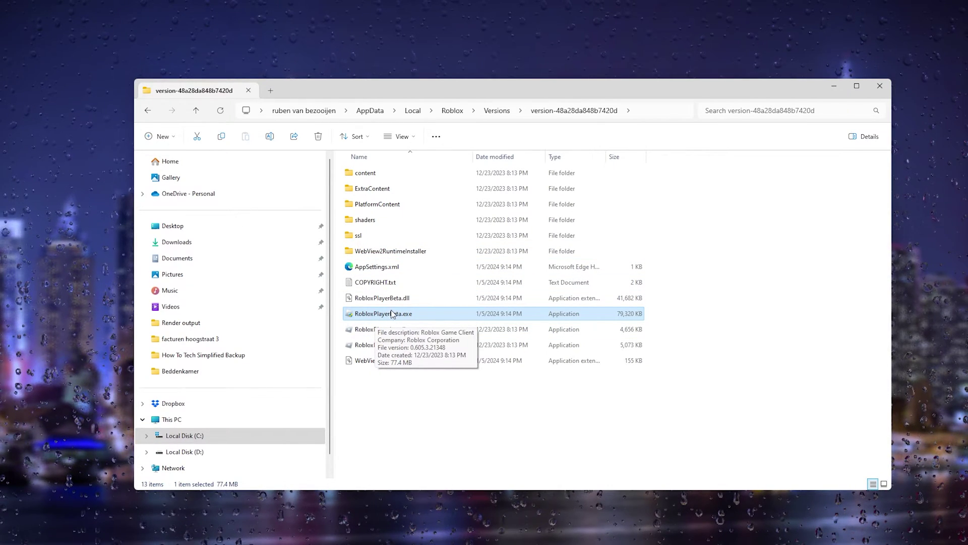
{"action": "right_click", "coordinate": [392, 311]}
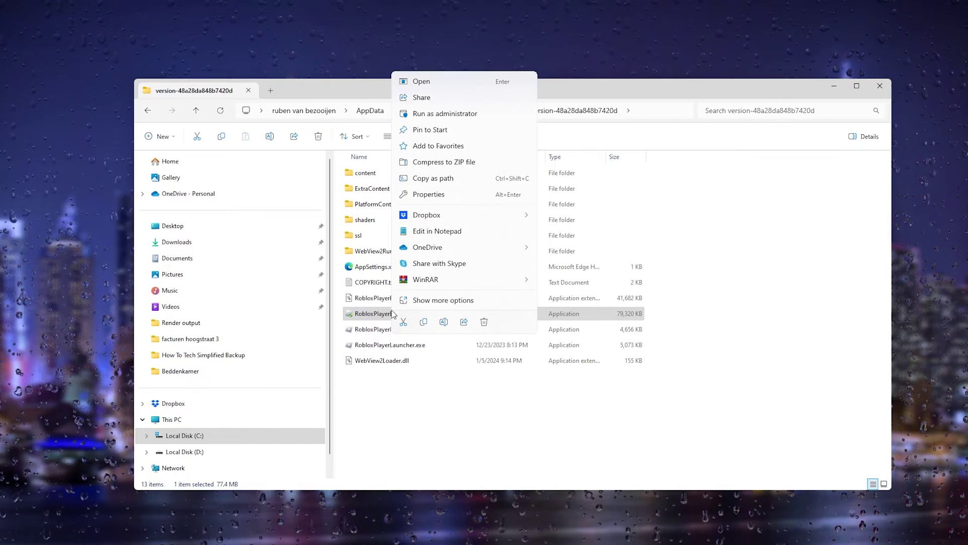
- In RobloxPlayerBeta.exe's Compatibility properties, disable fullscreen optimizations and open the high DPI settings
{"action": "left_click", "coordinate": [436, 195]}
{"action": "left_click", "coordinate": [879, 87]}
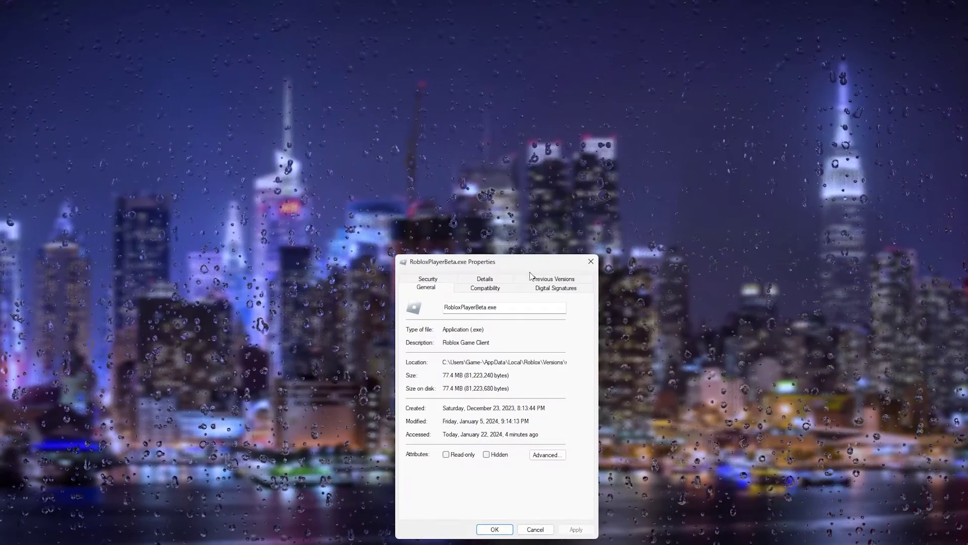
{"action": "left_click_drag", "start_coordinate": [500, 259], "coordinate": [542, 144]}
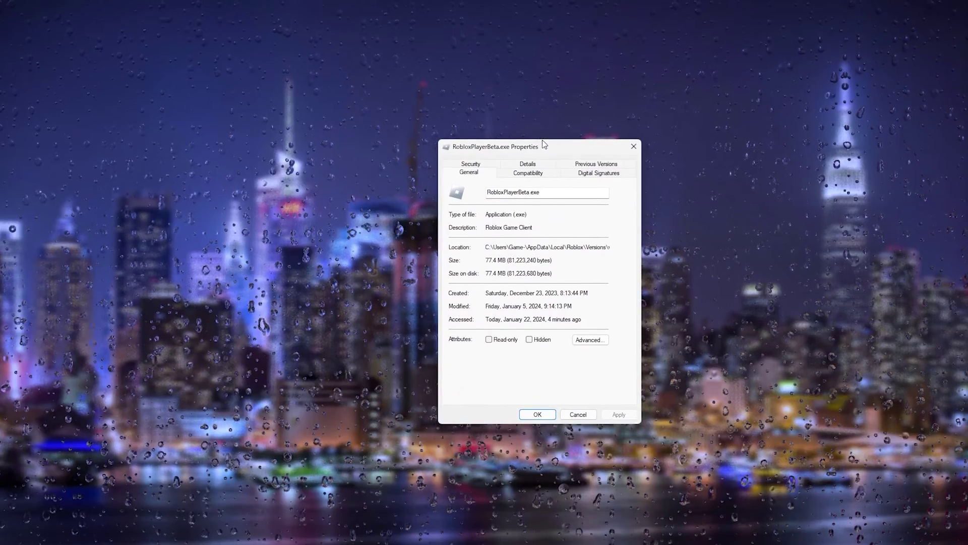
{"action": "left_click", "coordinate": [530, 173]}
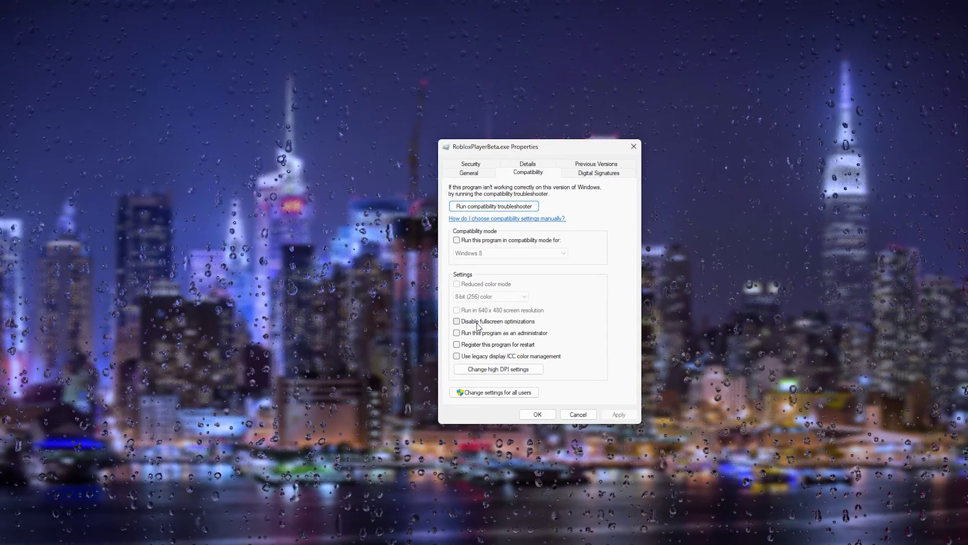
{"action": "left_click", "coordinate": [476, 322]}
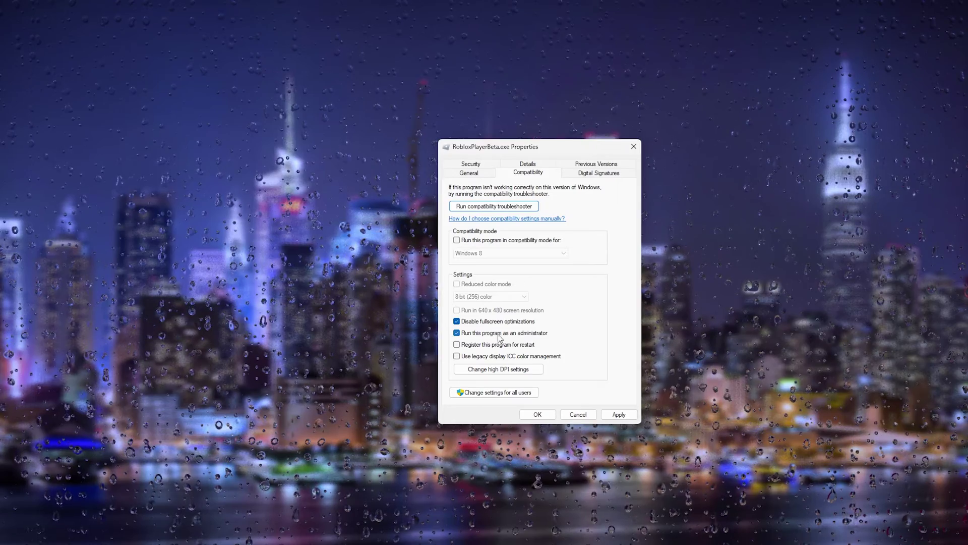
{"action": "left_click", "coordinate": [493, 372]}
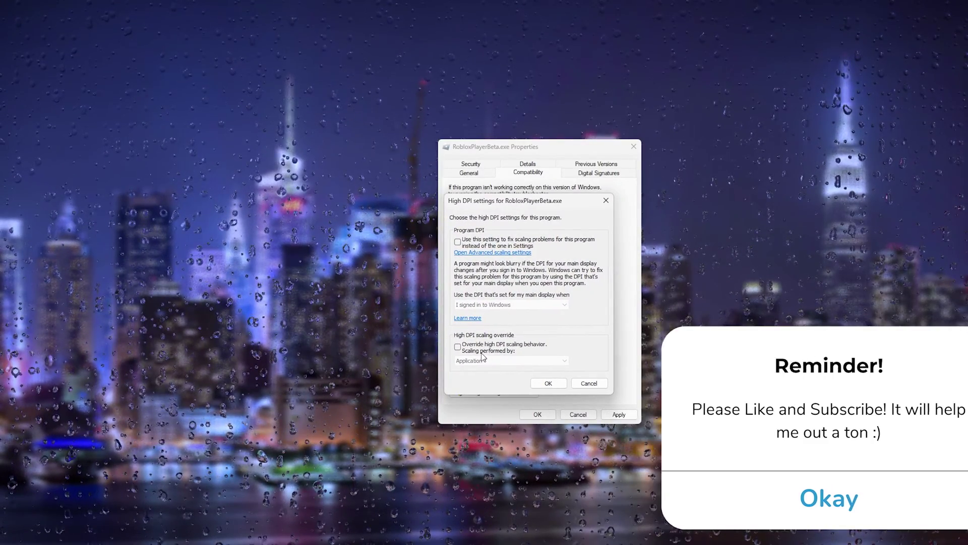
- Override high DPI scaling performed by Application, then apply the compatibility changes and close Properties
{"action": "left_click", "coordinate": [517, 347]}
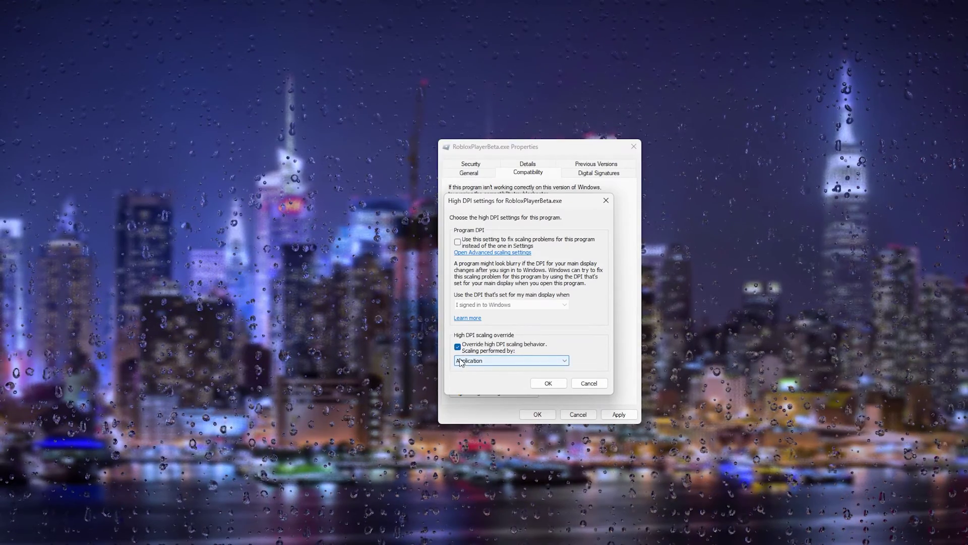
{"action": "left_click", "coordinate": [484, 360]}
{"action": "left_click", "coordinate": [469, 369]}
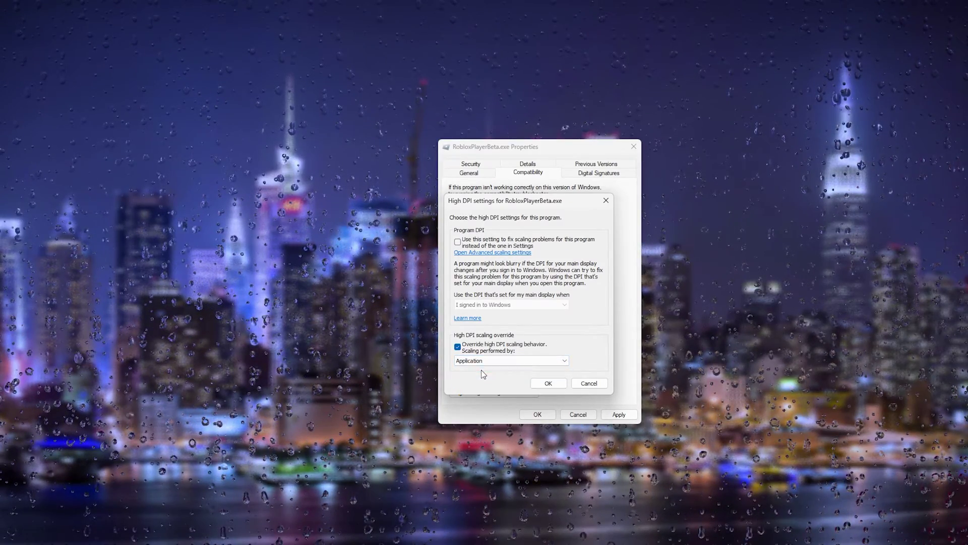
{"action": "left_click", "coordinate": [552, 382]}
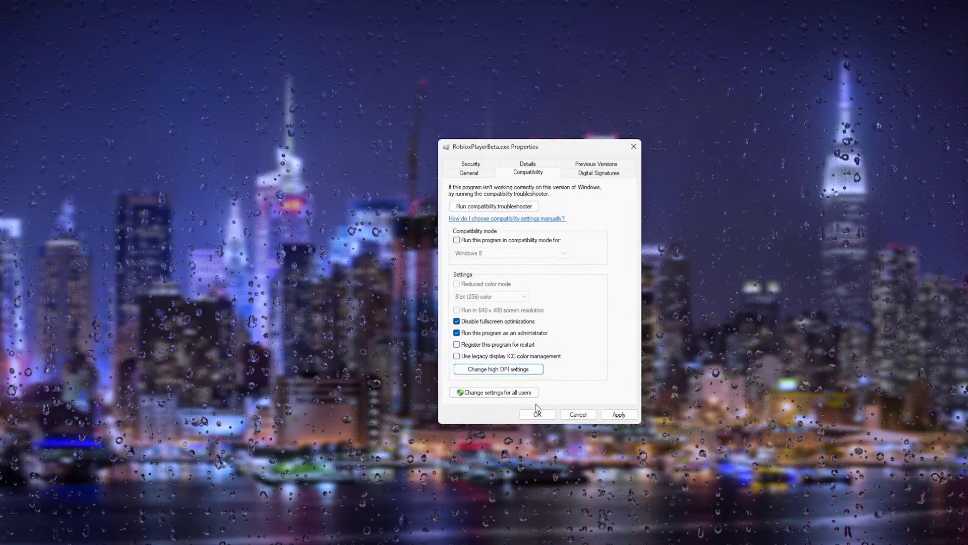
{"action": "left_click", "coordinate": [628, 416]}
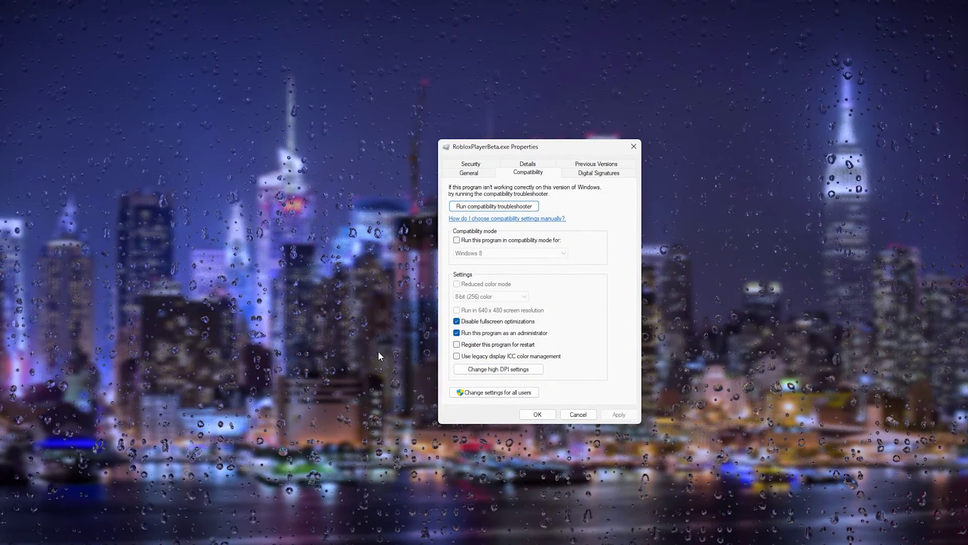
{"action": "key", "text": "Return"}
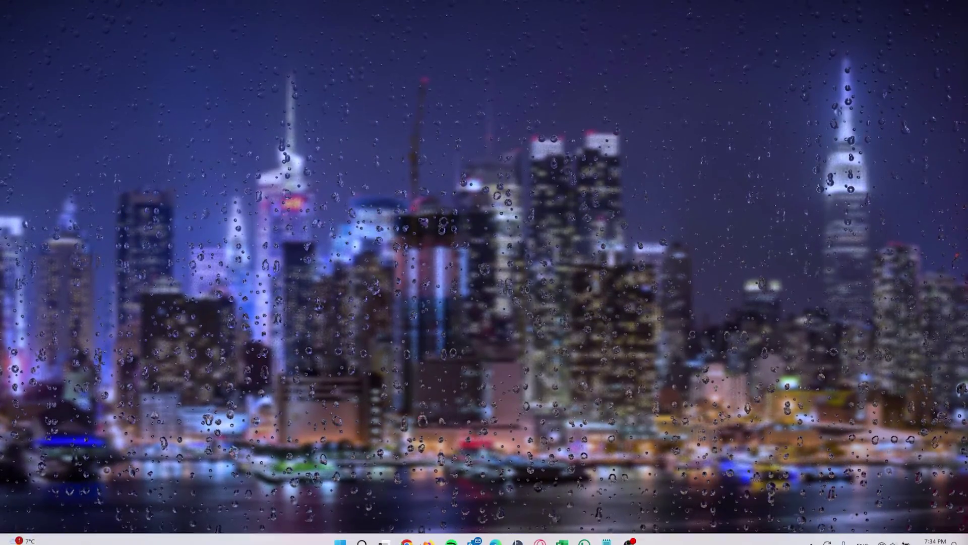
- Search 'robl' again and open the folder holding the Roblox Player shortcut
{"action": "left_click", "coordinate": [364, 532]}
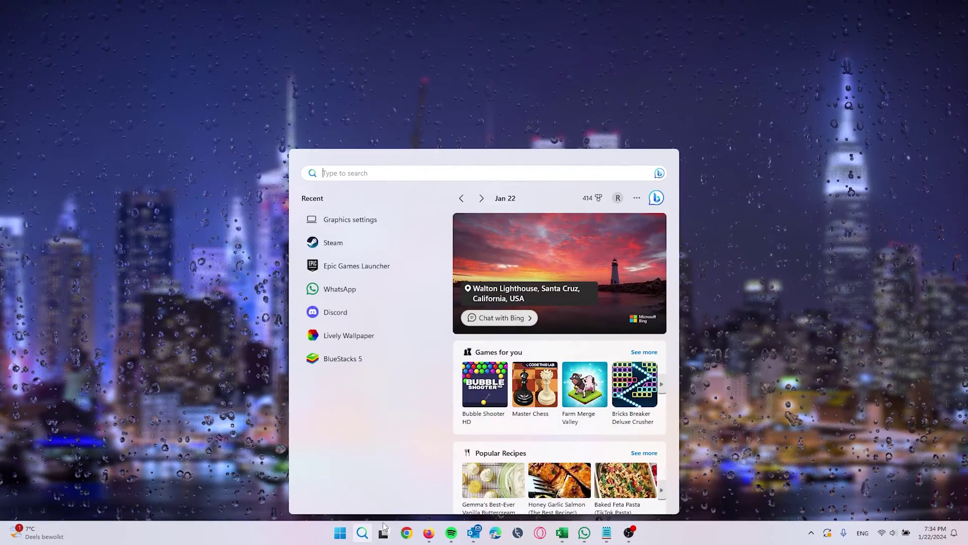
{"action": "type", "text": "robl"}
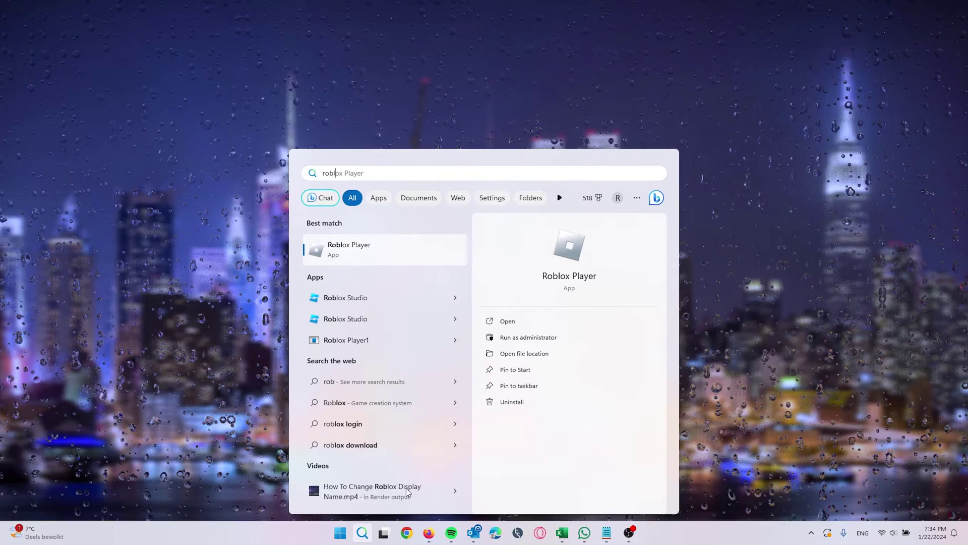
{"action": "right_click", "coordinate": [398, 256]}
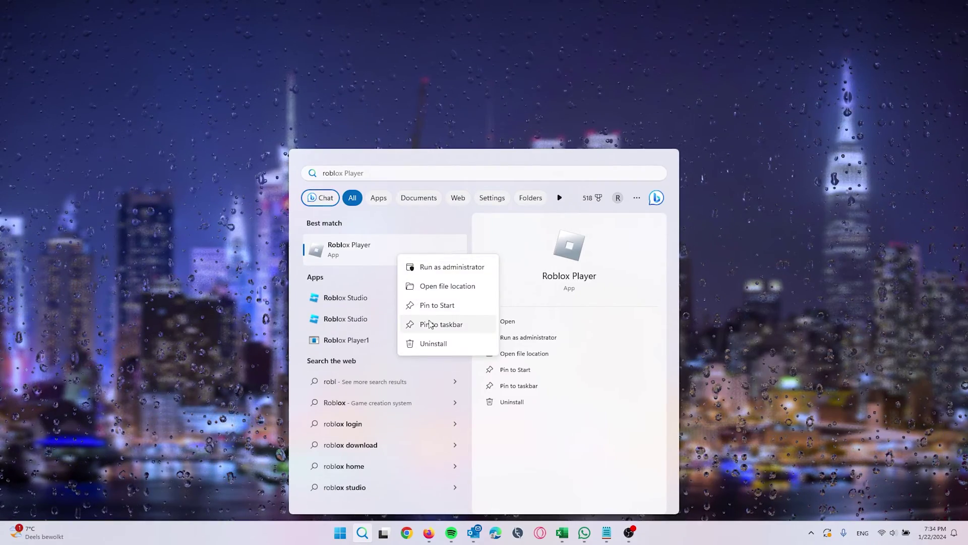
{"action": "left_click", "coordinate": [422, 282]}
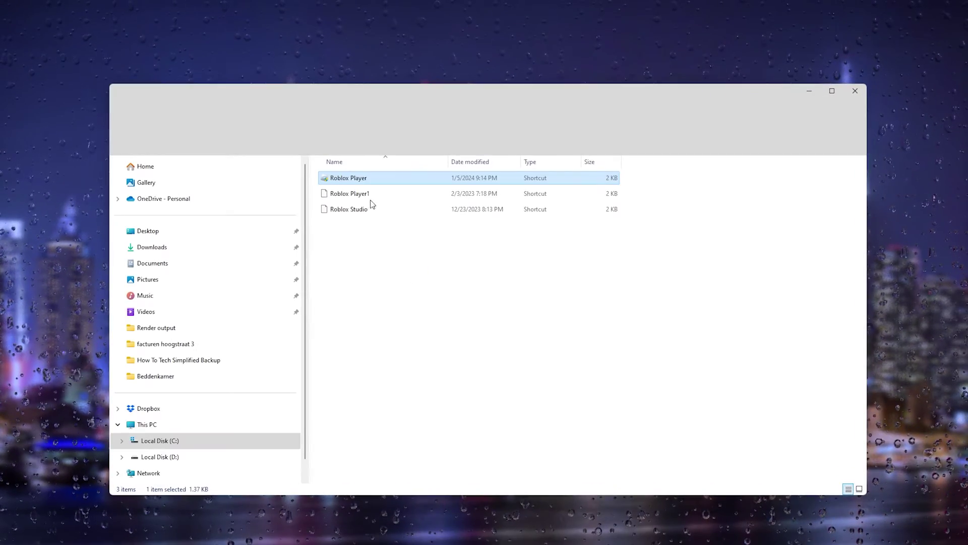
- Go from the shortcut to the Roblox version folder and copy its full path
{"action": "right_click", "coordinate": [357, 185]}
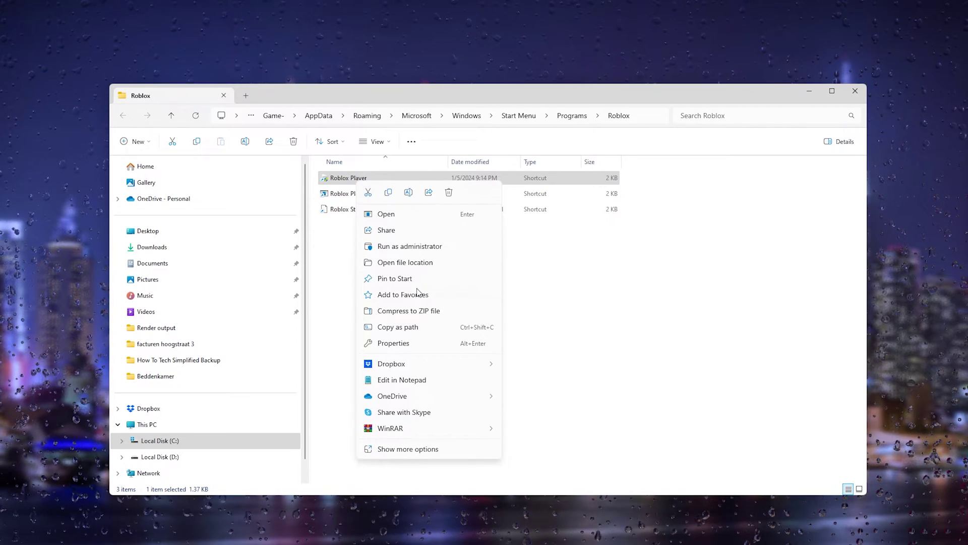
{"action": "left_click", "coordinate": [411, 261]}
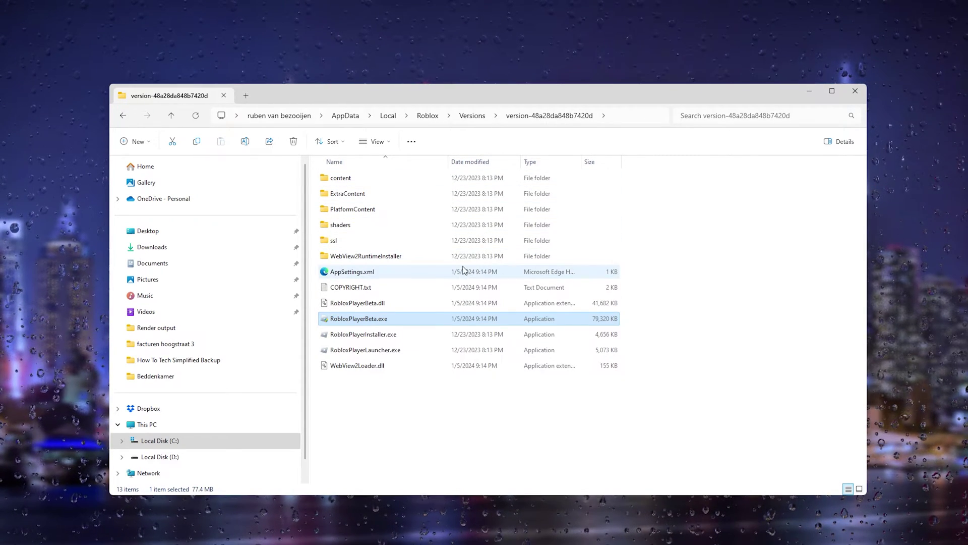
{"action": "left_click", "coordinate": [628, 117]}
{"action": "key", "text": "ctrl+c"}
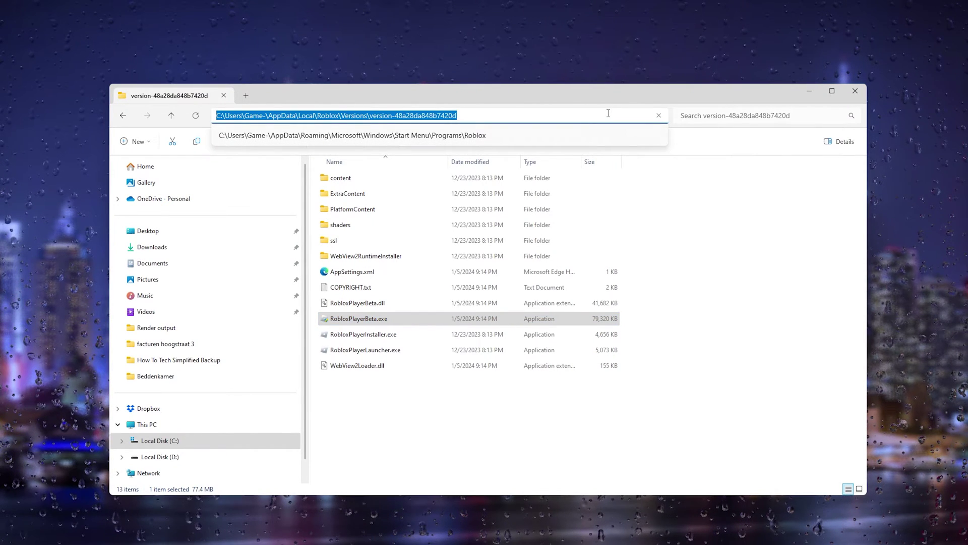
{"action": "right_click", "coordinate": [608, 113]}
{"action": "left_click", "coordinate": [626, 140]}
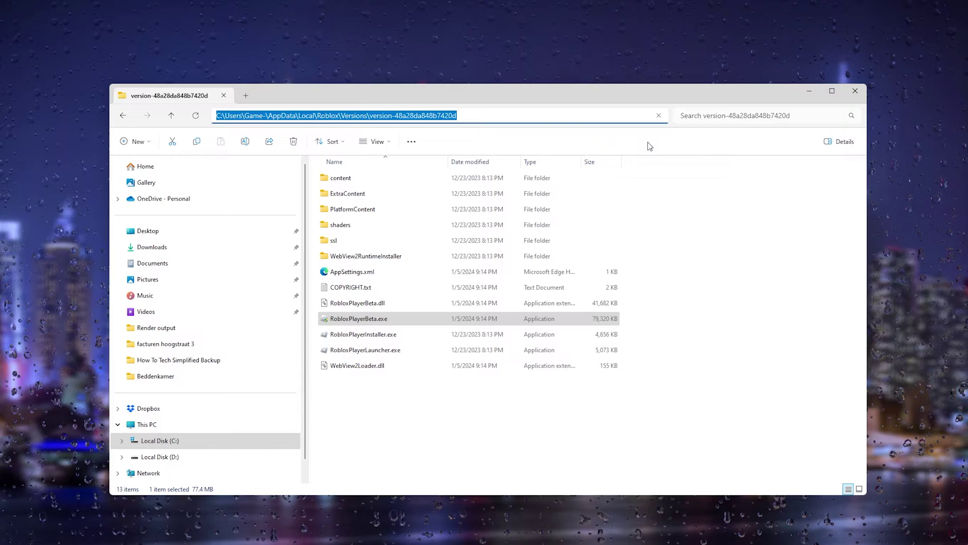
- Open Graphics settings via a 'grp' search and browse for an app to add
{"action": "left_click", "coordinate": [351, 532]}
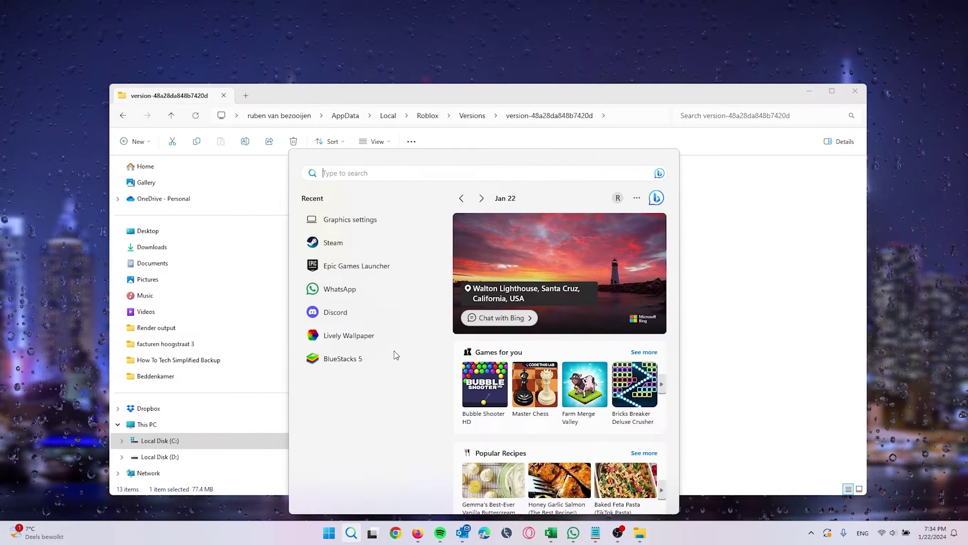
{"action": "type", "text": "grp"}
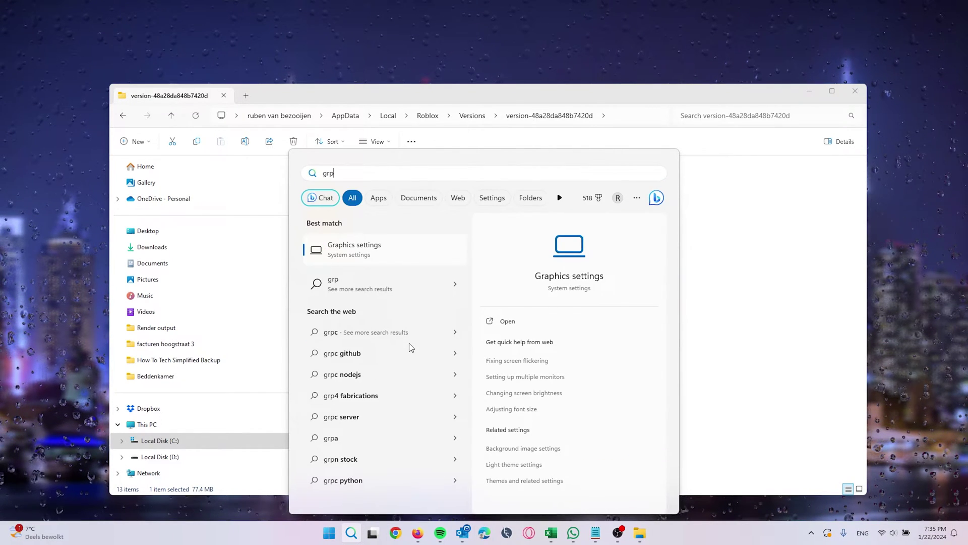
{"action": "left_click", "coordinate": [363, 252]}
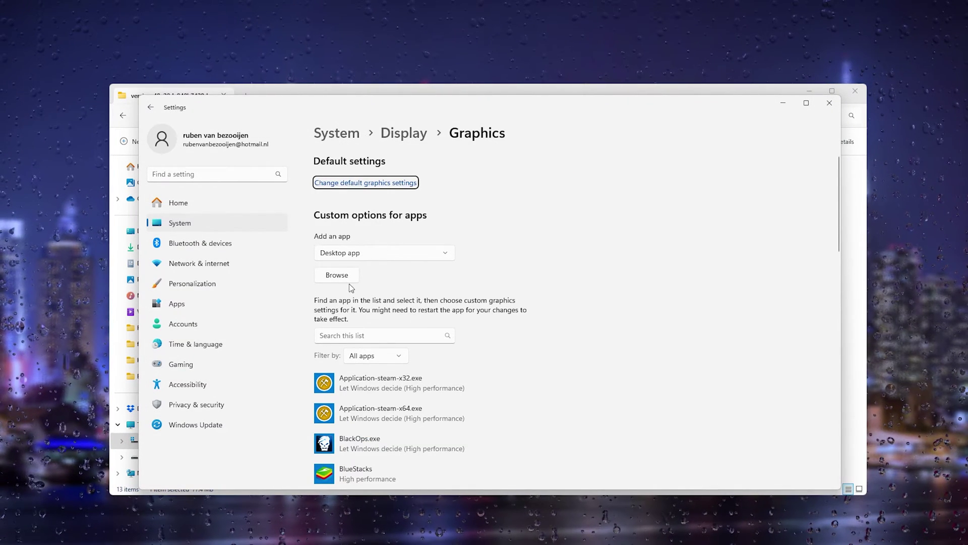
{"action": "left_click", "coordinate": [336, 275]}
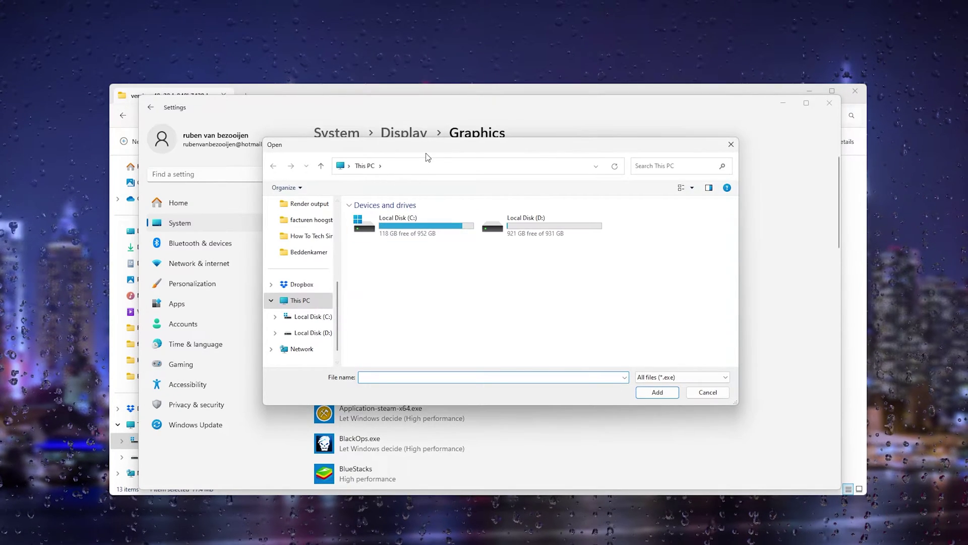
- Paste the Roblox version folder path and add RobloxPlayerBeta.exe to the graphics app list
{"action": "left_click_drag", "start_coordinate": [425, 153], "coordinate": [414, 155]}
{"action": "left_click", "coordinate": [409, 168]}
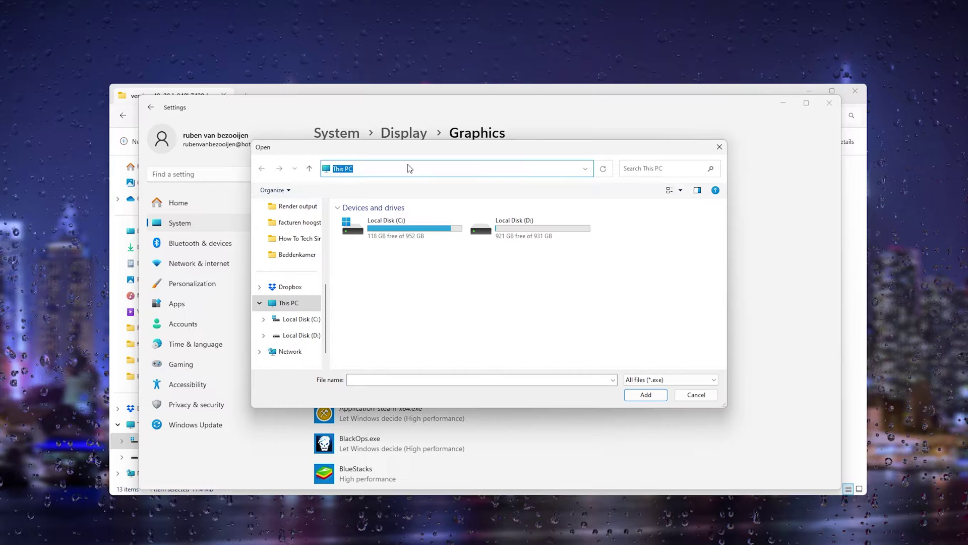
{"action": "key", "text": "ctrl+v"}
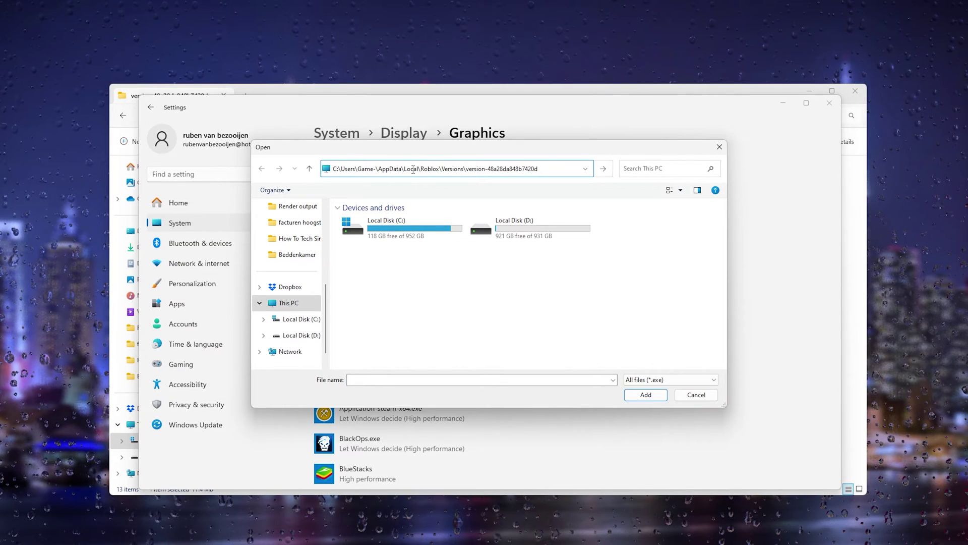
{"action": "key", "text": "Return"}
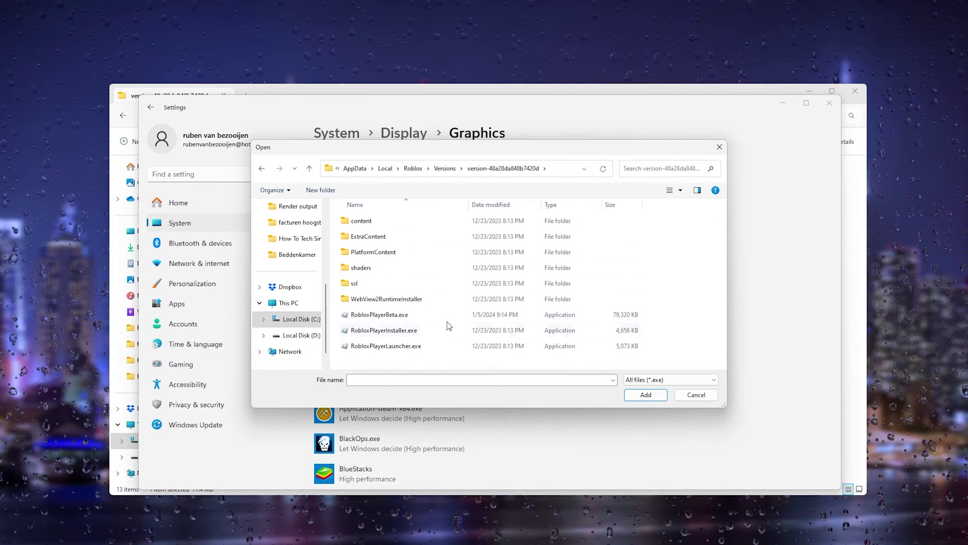
{"action": "left_click", "coordinate": [434, 313]}
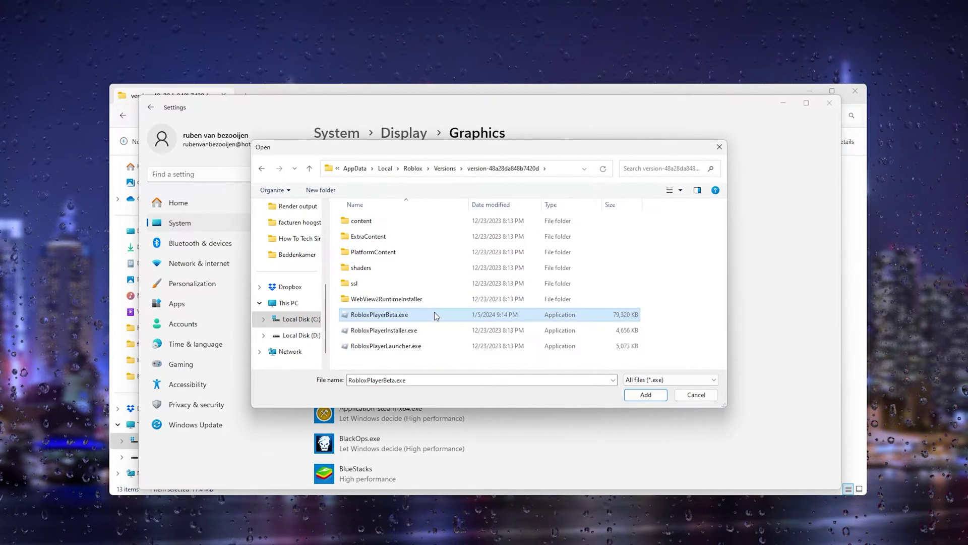
{"action": "left_click", "coordinate": [663, 392]}
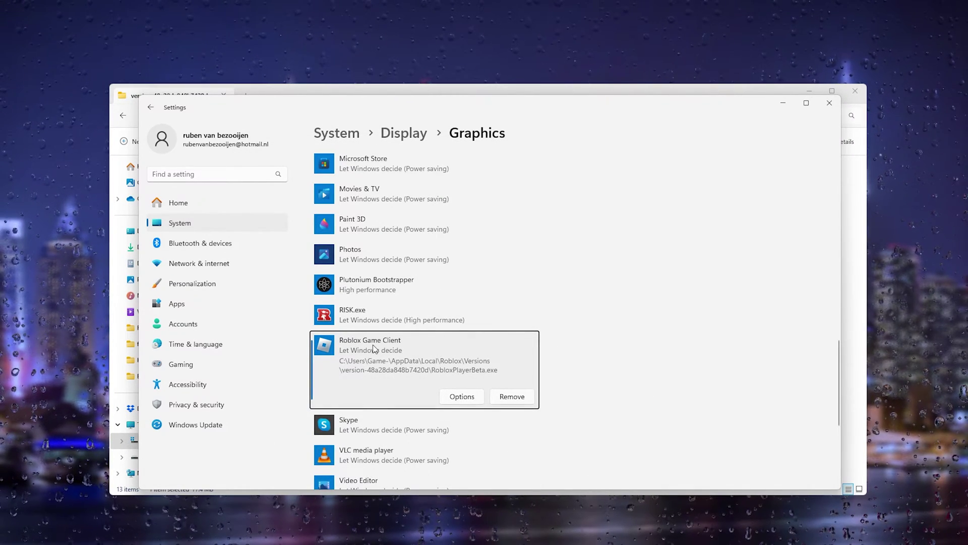
- Set Roblox Game Client's graphics preference to High performance and save it
{"action": "left_click", "coordinate": [468, 397]}
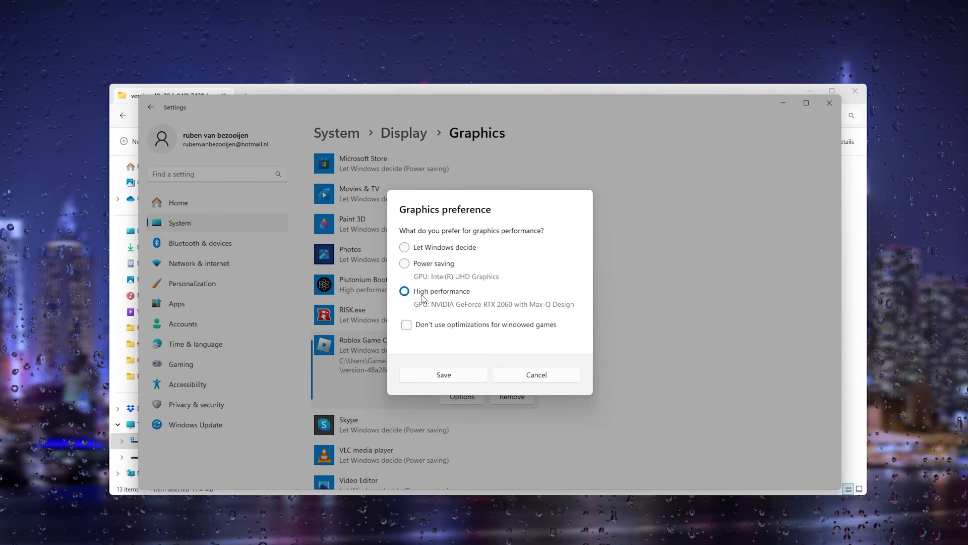
{"action": "left_click", "coordinate": [456, 376]}
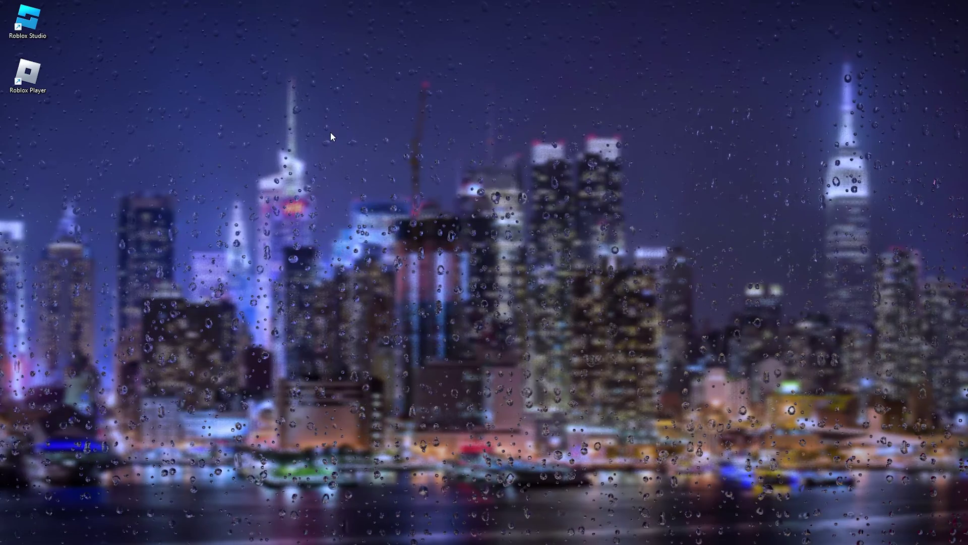
- Launch Roblox Player from the desktop and open Task Manager
{"action": "double_click", "coordinate": [35, 76]}
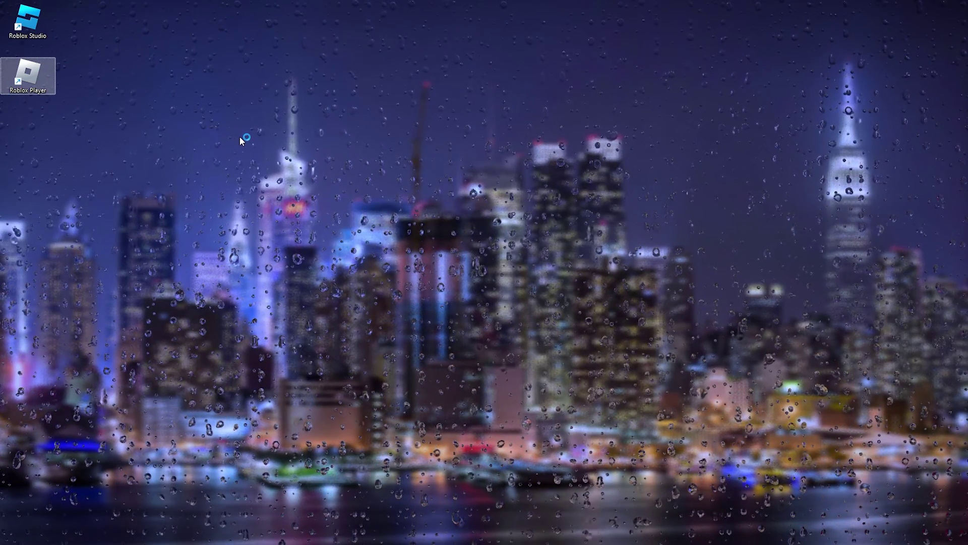
{"action": "mouse_move", "coordinate": [341, 533]}
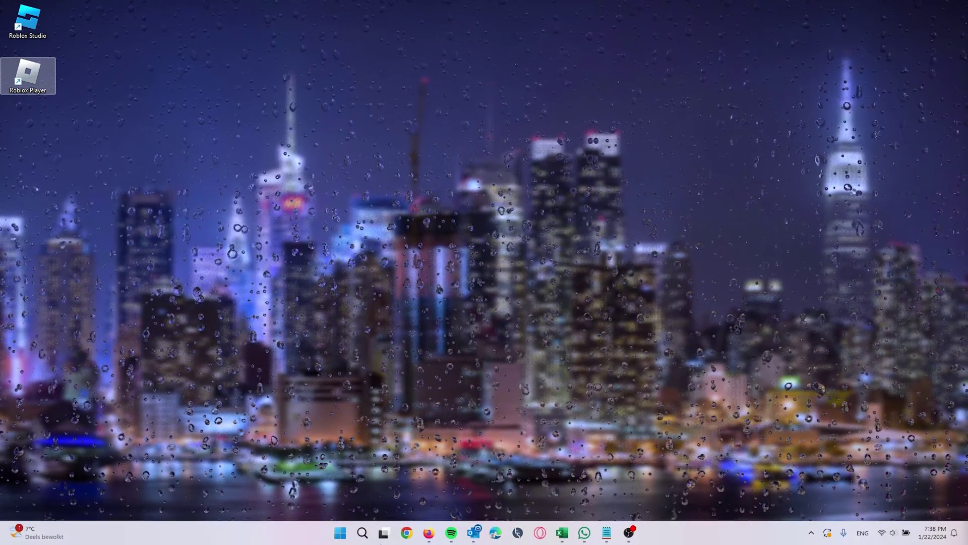
{"action": "right_click", "coordinate": [340, 534]}
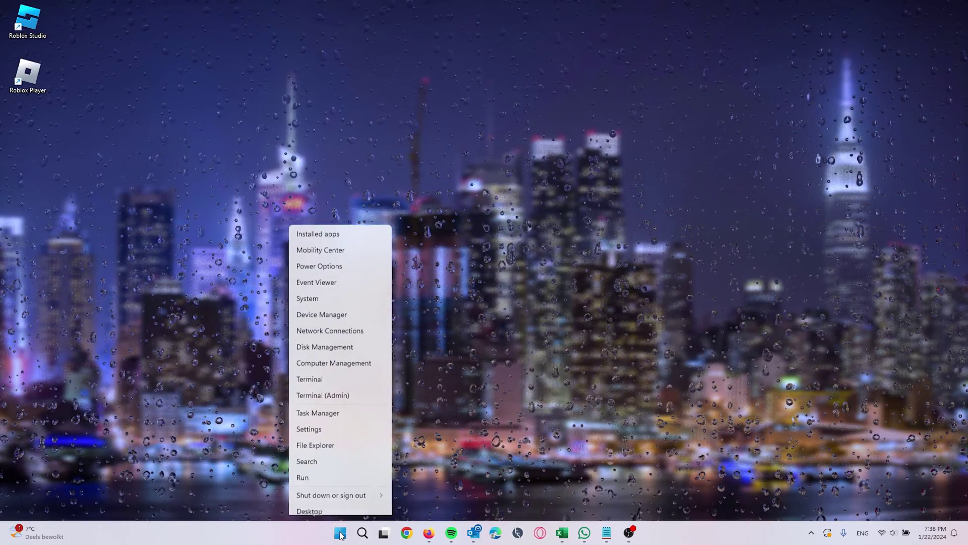
{"action": "left_click", "coordinate": [332, 407]}
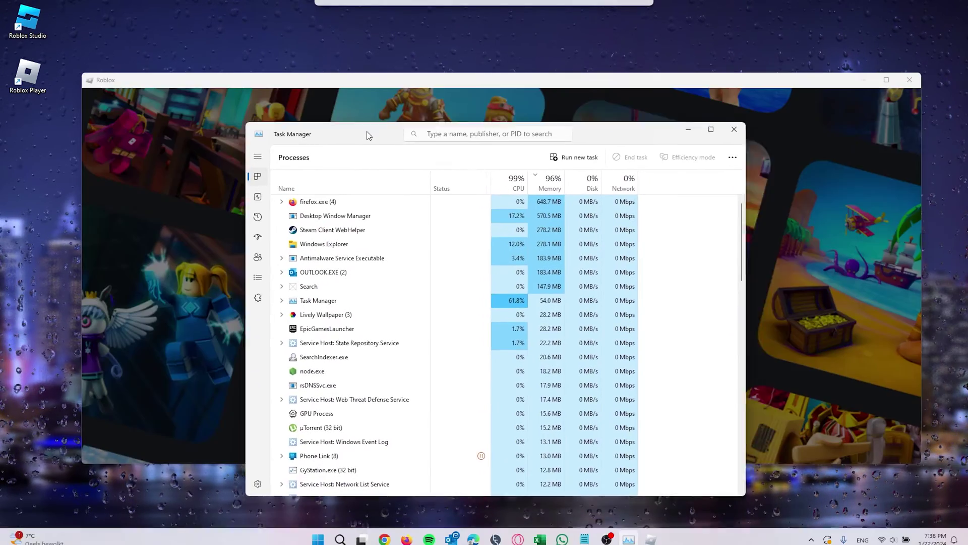
- Filter processes to 'roblox' and jump to the Roblox Game Client's Details entry
{"action": "left_click", "coordinate": [473, 119]}
{"action": "type", "text": "roblox"}
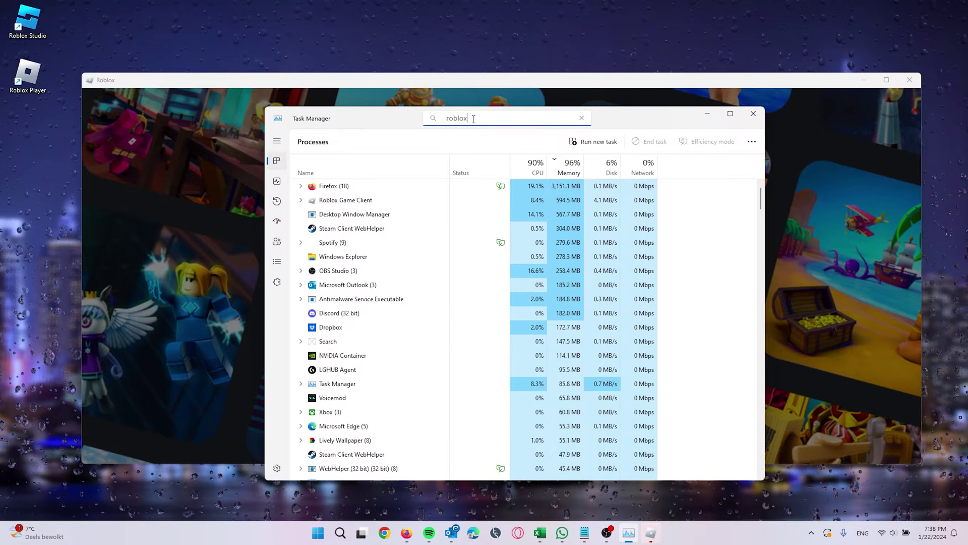
{"action": "right_click", "coordinate": [335, 187]}
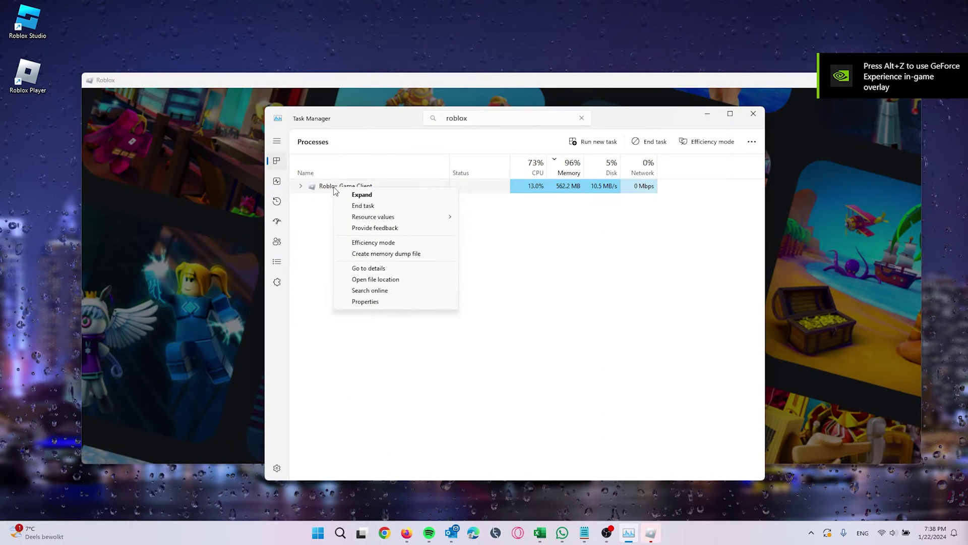
{"action": "left_click", "coordinate": [388, 269]}
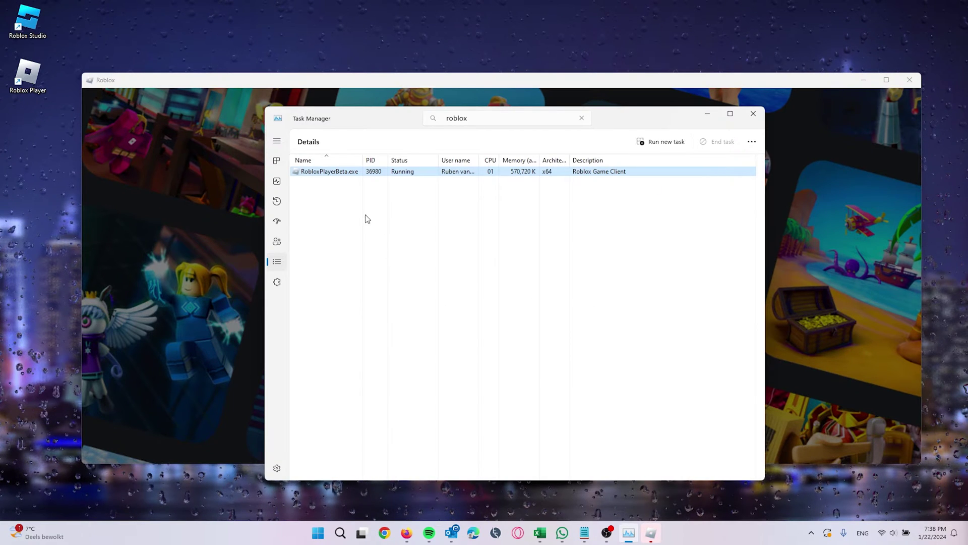
- Set the RobloxPlayerBeta.exe process to High priority in Task Manager and confirm the change
{"action": "right_click", "coordinate": [328, 173]}
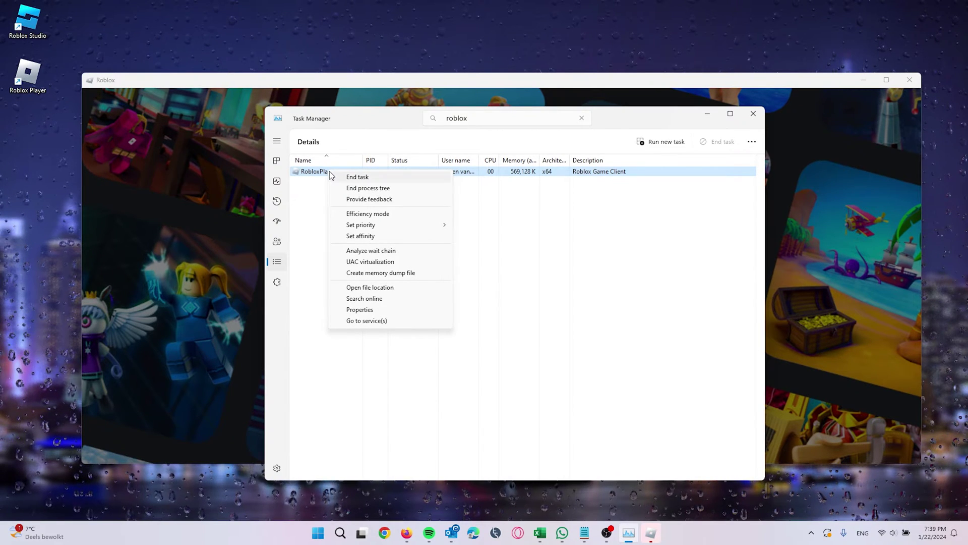
{"action": "mouse_move", "coordinate": [402, 227]}
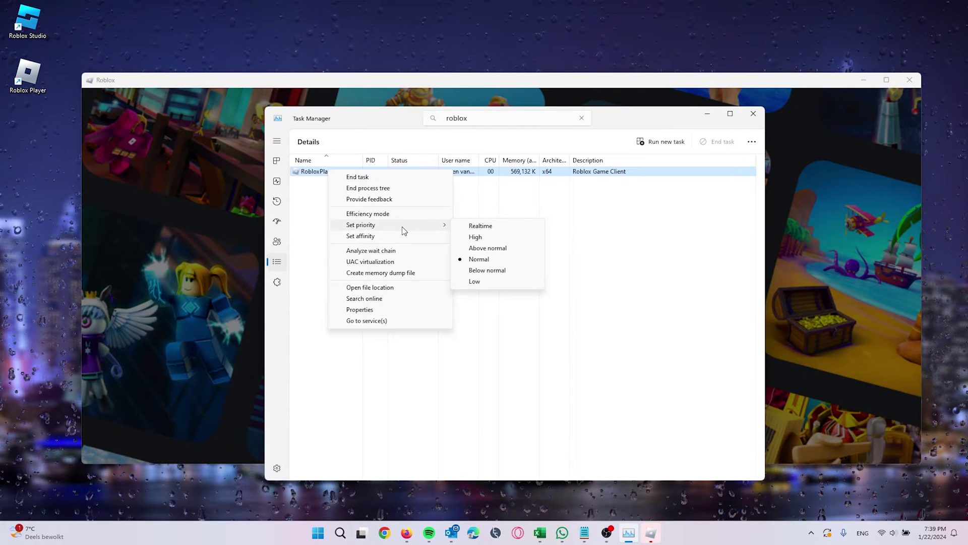
{"action": "left_click", "coordinate": [493, 236]}
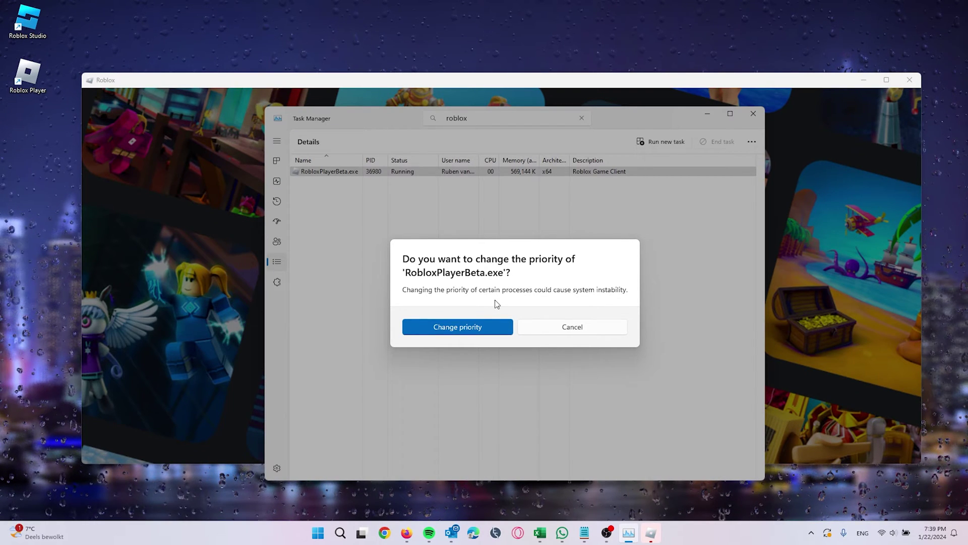
{"action": "left_click", "coordinate": [556, 327]}
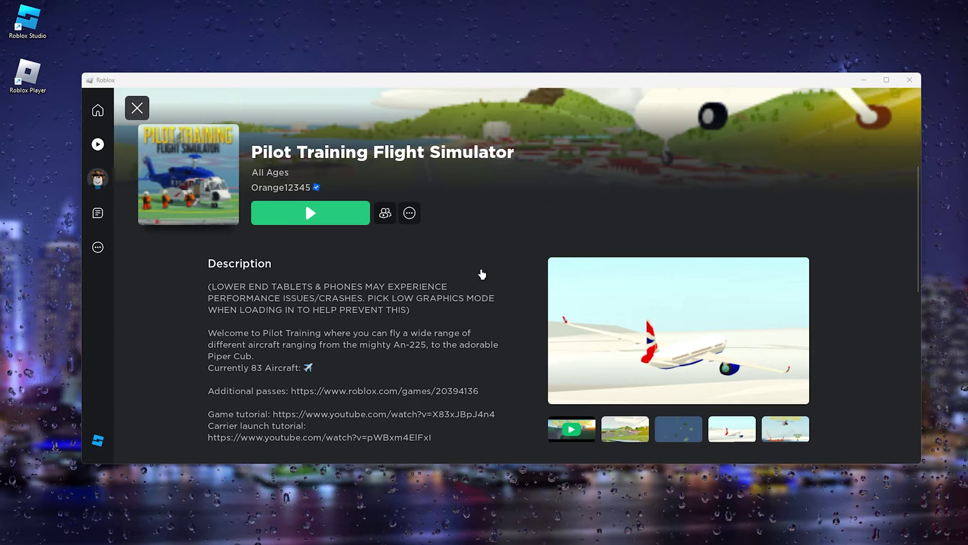
- Launch Pilot Training Flight Simulator from its Roblox game page with the green Play button
{"action": "left_click", "coordinate": [303, 217]}
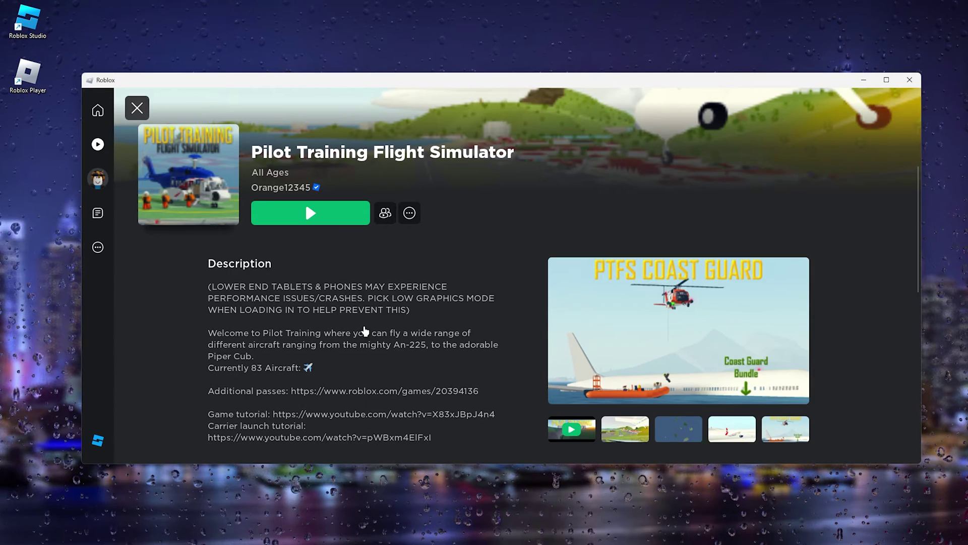
{"action": "left_click", "coordinate": [318, 214]}
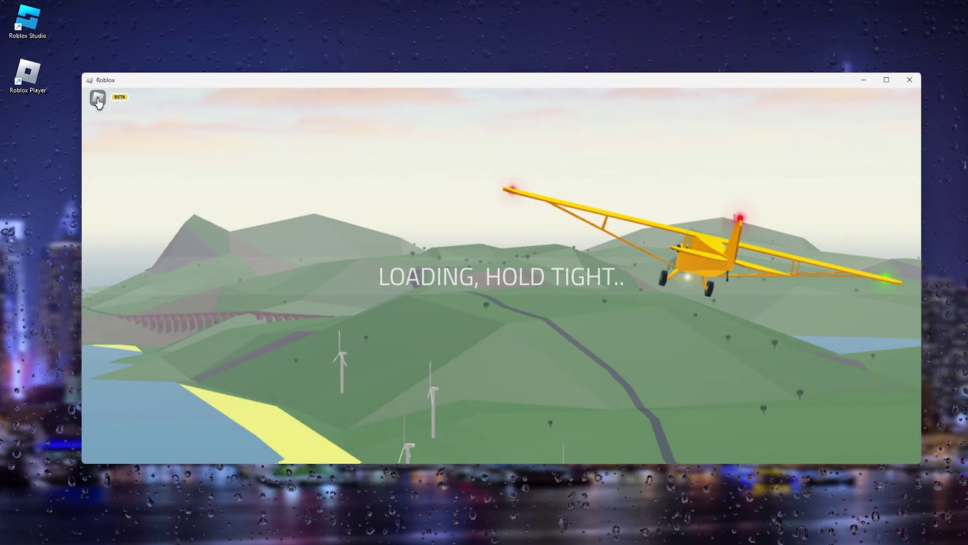
- In the in-game Settings tab, switch Graphics Mode to Manual and drop Graphics Quality to one bar
{"action": "left_click", "coordinate": [98, 100]}
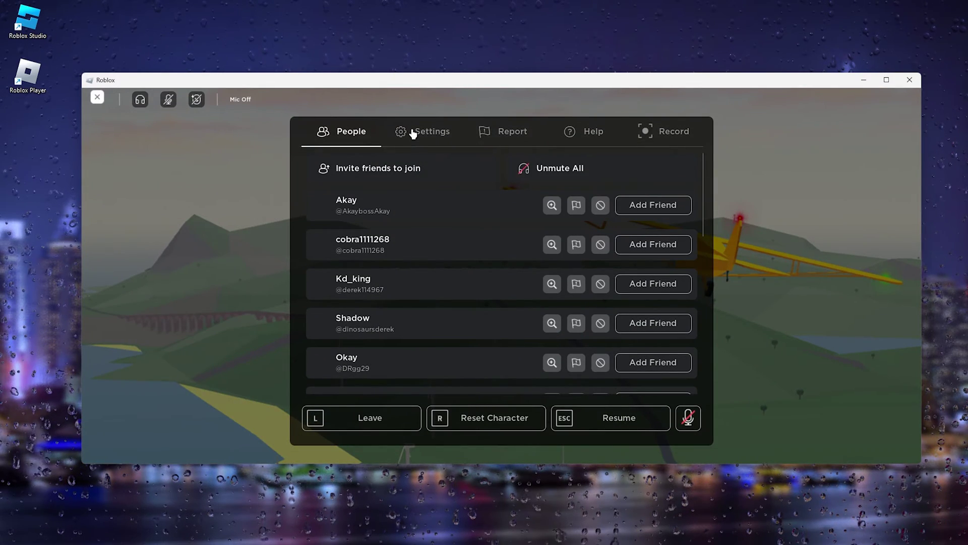
{"action": "left_click", "coordinate": [411, 132]}
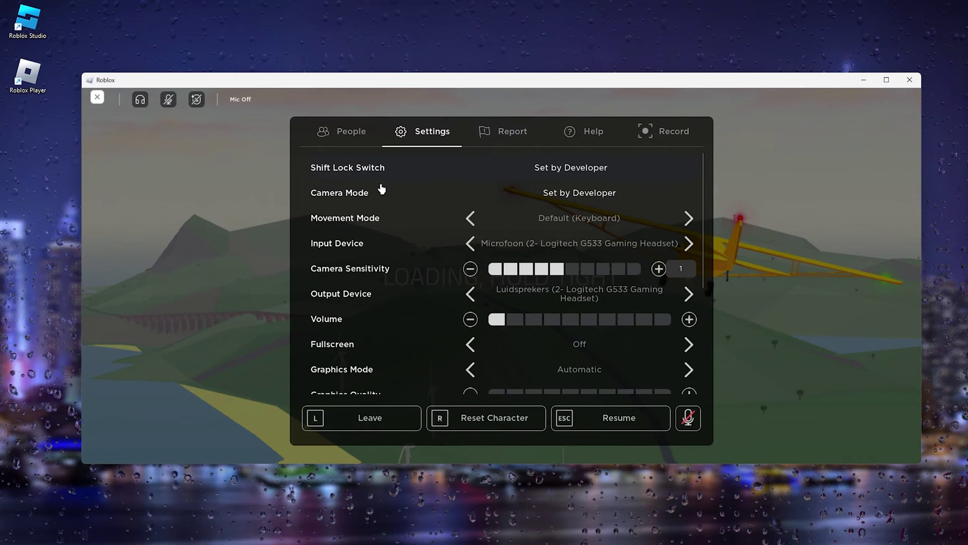
{"action": "scroll", "coordinate": [383, 192], "scroll_direction": "down", "scroll_amount": 6}
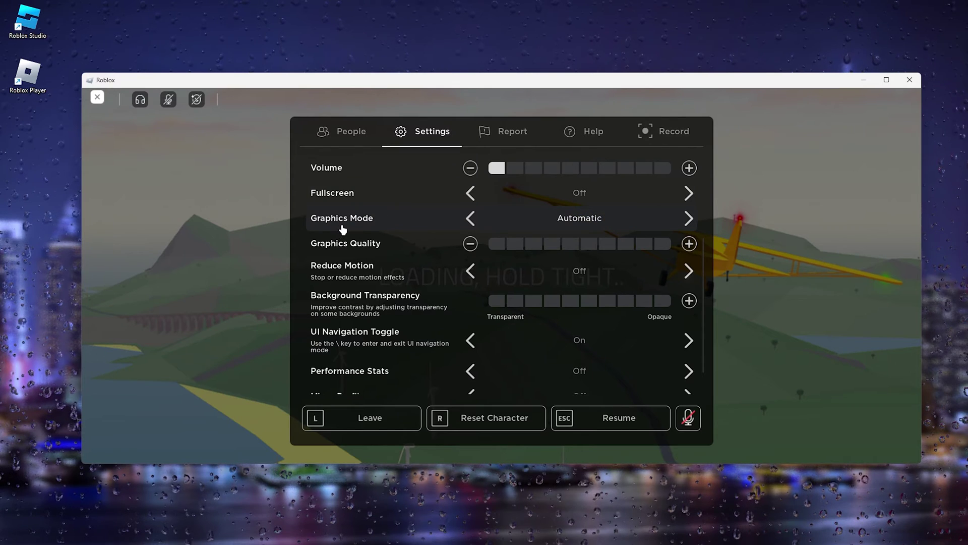
{"action": "left_click", "coordinate": [470, 218]}
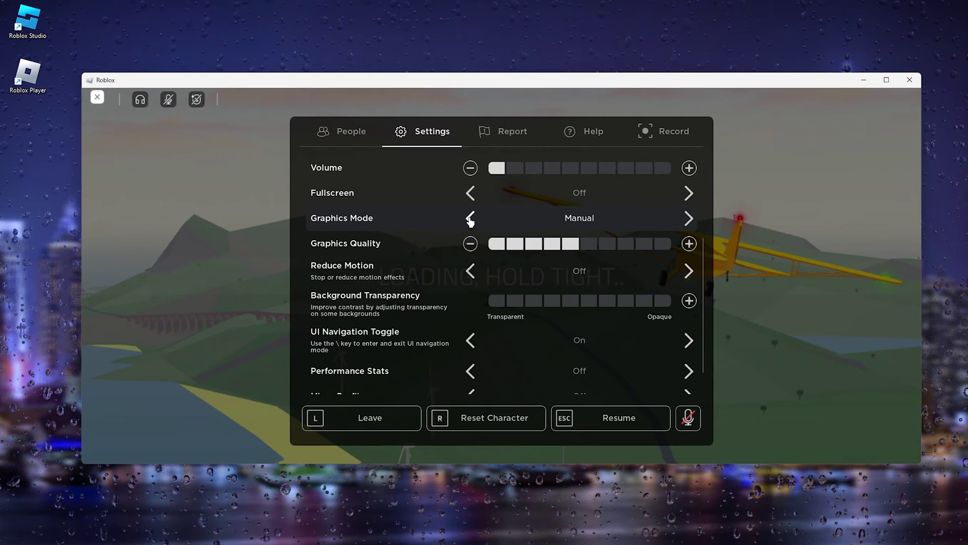
{"action": "left_click", "coordinate": [470, 218]}
{"action": "left_click", "coordinate": [470, 218]}
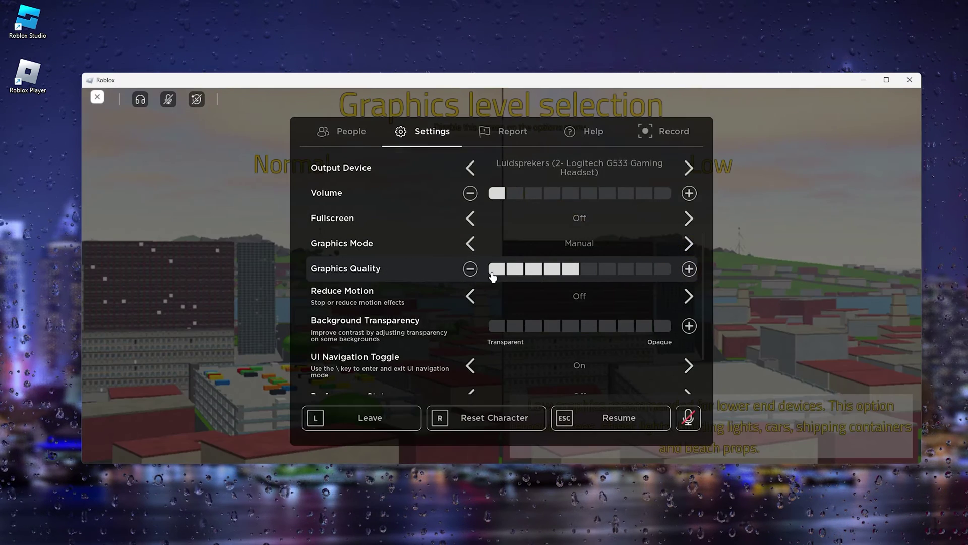
{"action": "left_click", "coordinate": [498, 269]}
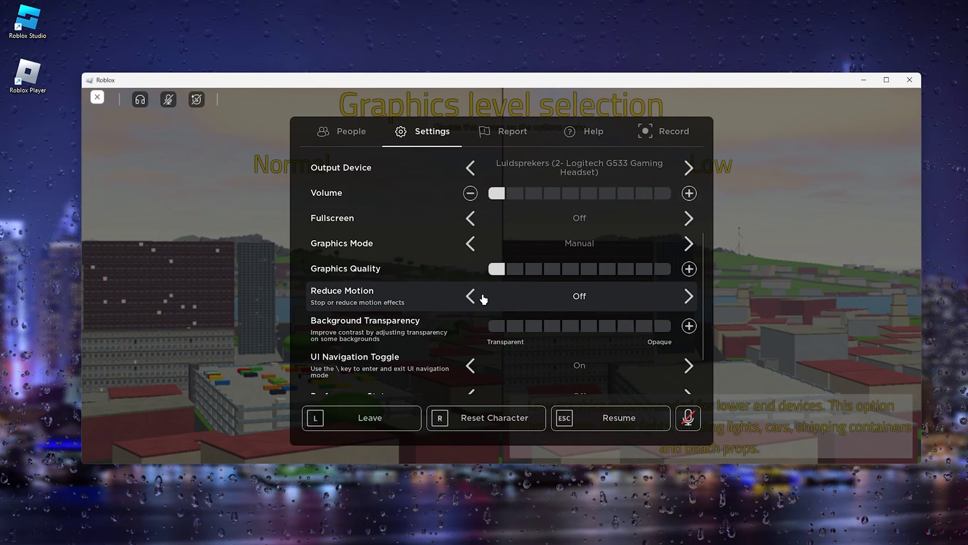
{"action": "scroll", "coordinate": [449, 297], "scroll_direction": "down", "scroll_amount": 3}
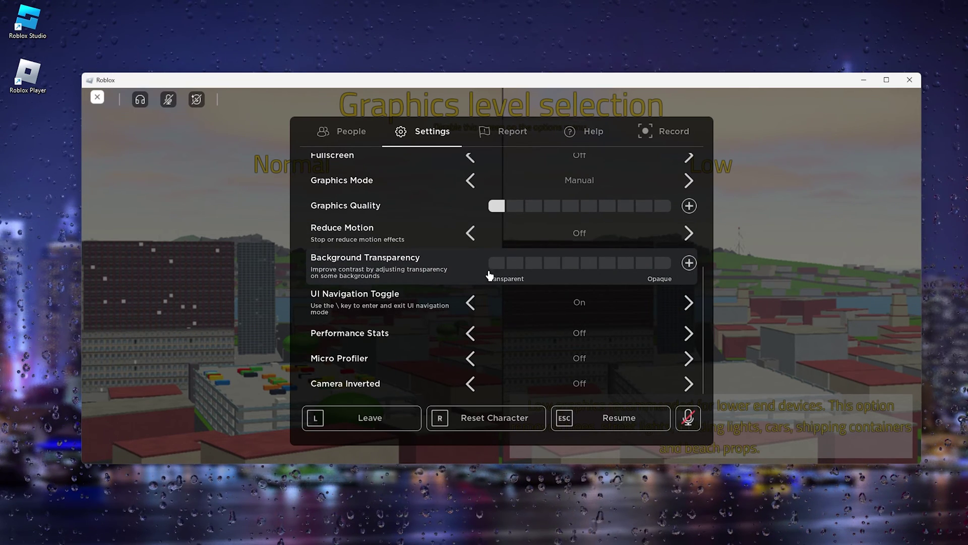
{"action": "scroll", "coordinate": [489, 275], "scroll_direction": "up", "scroll_amount": 3}
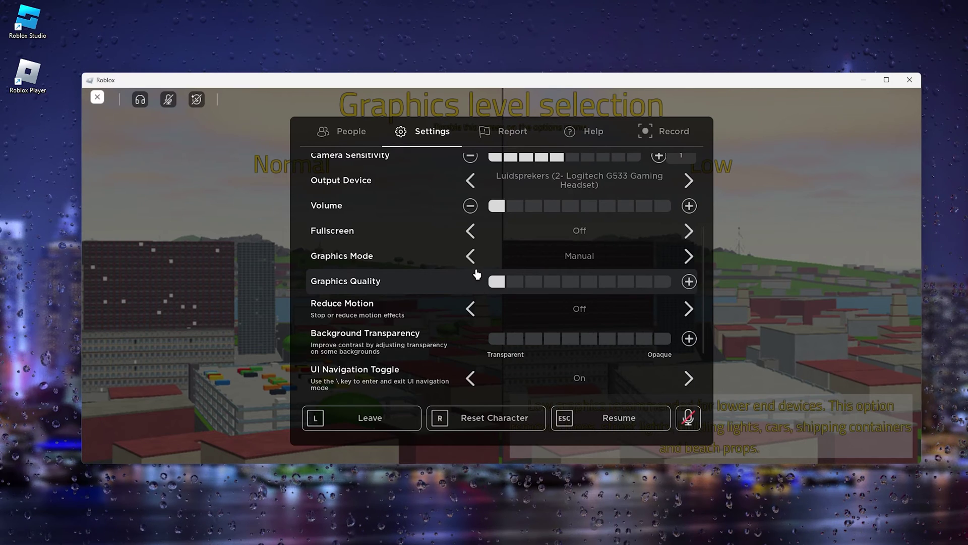